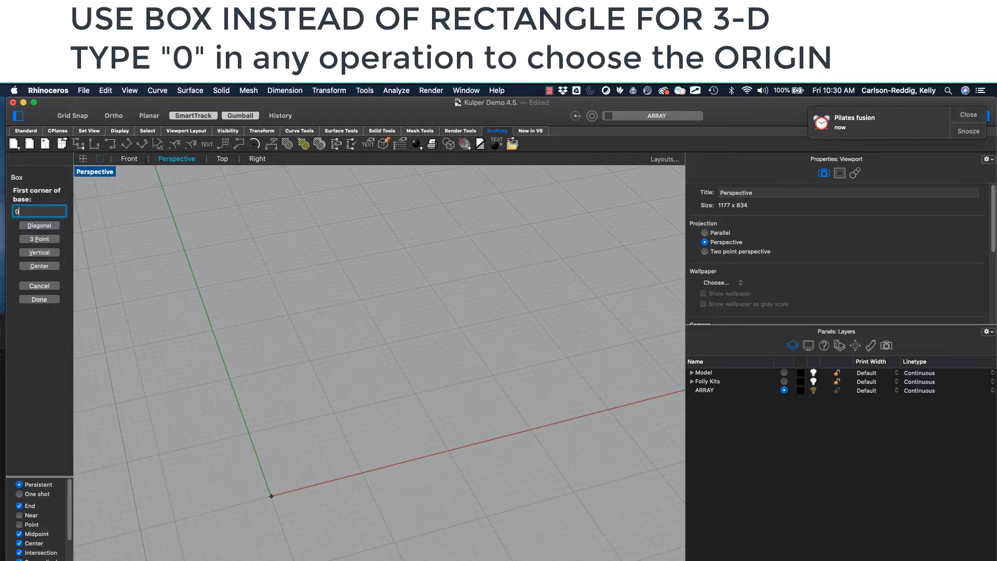
# Step: Draw a box with its first corner at the origin, 10' long, 10' wide and 10' high
pyautogui.press('Return')
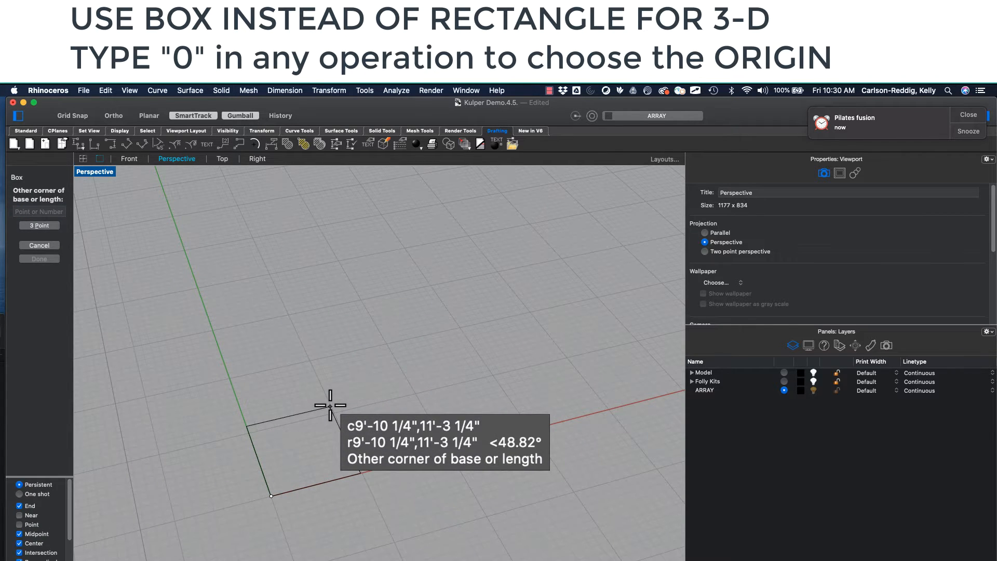
pyautogui.write('10')
pyautogui.press('Return')
pyautogui.write('1')
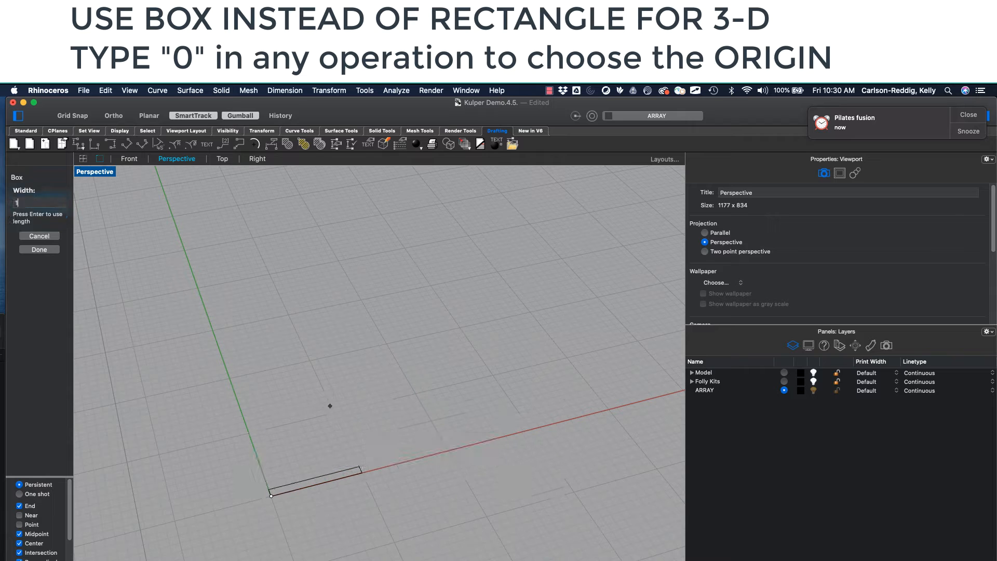
pyautogui.write('0')
pyautogui.press('Return')
pyautogui.press('Return')
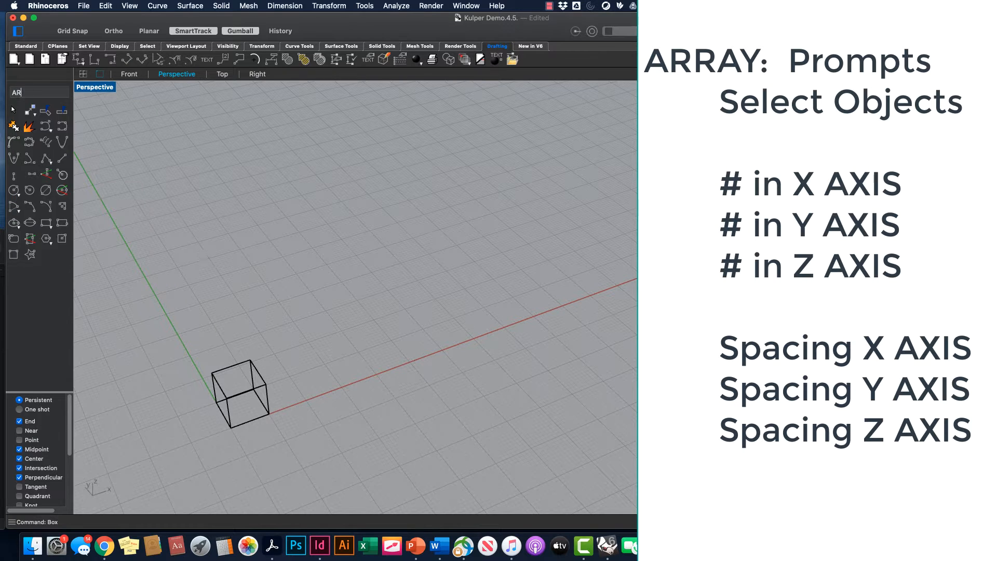
# Step: Array the box 10 by 10 by 1 using opposite corners of its base as the unit cell, and undo that array
pyautogui.write('R')
pyautogui.press('Return')
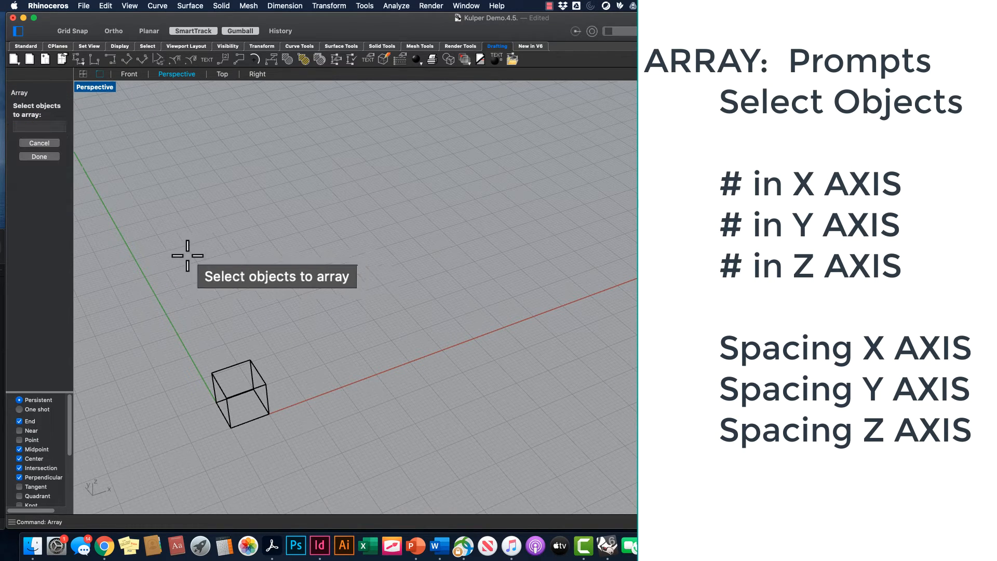
pyautogui.click(268, 413)
pyautogui.press('Return')
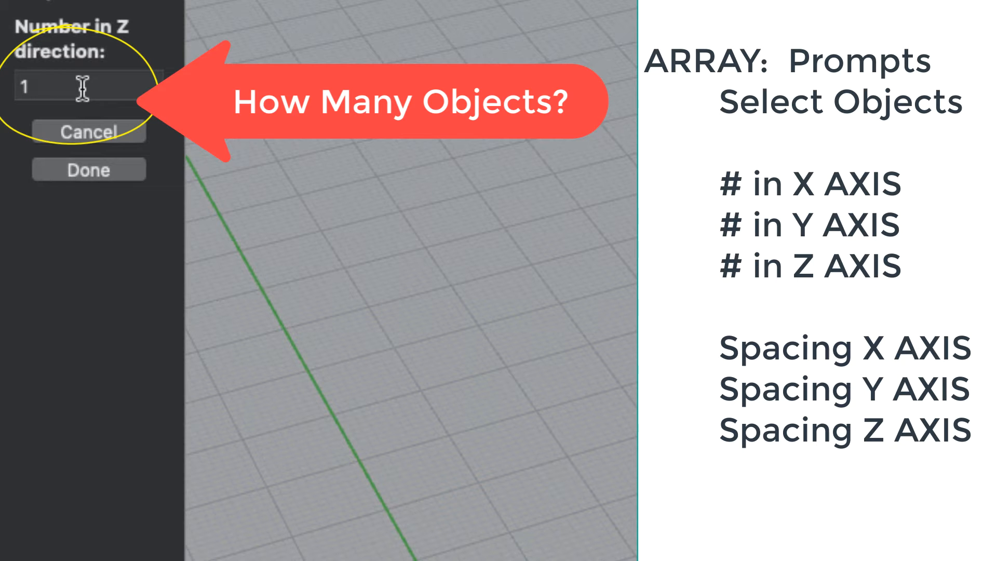
pyautogui.press('Return')
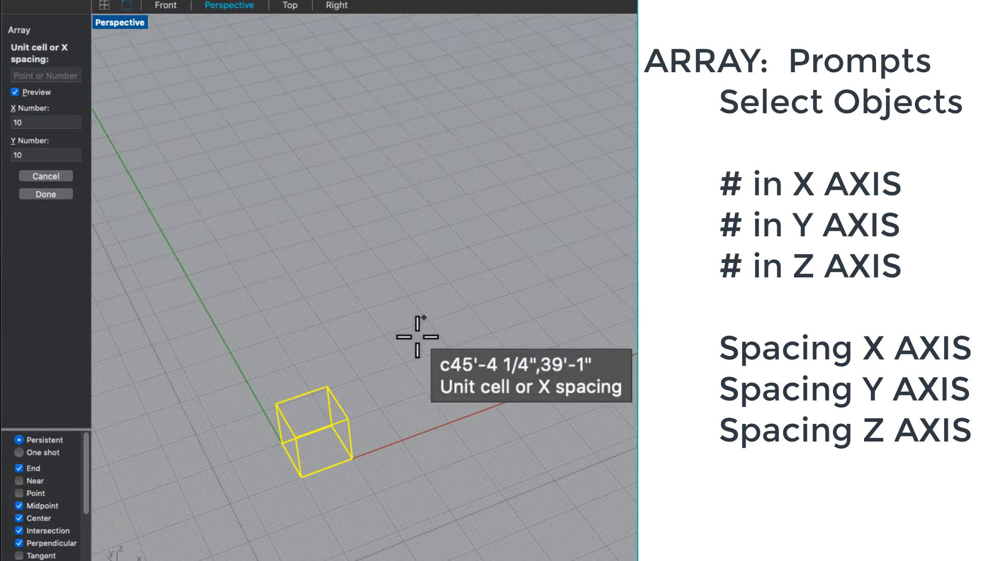
pyautogui.click(302, 476)
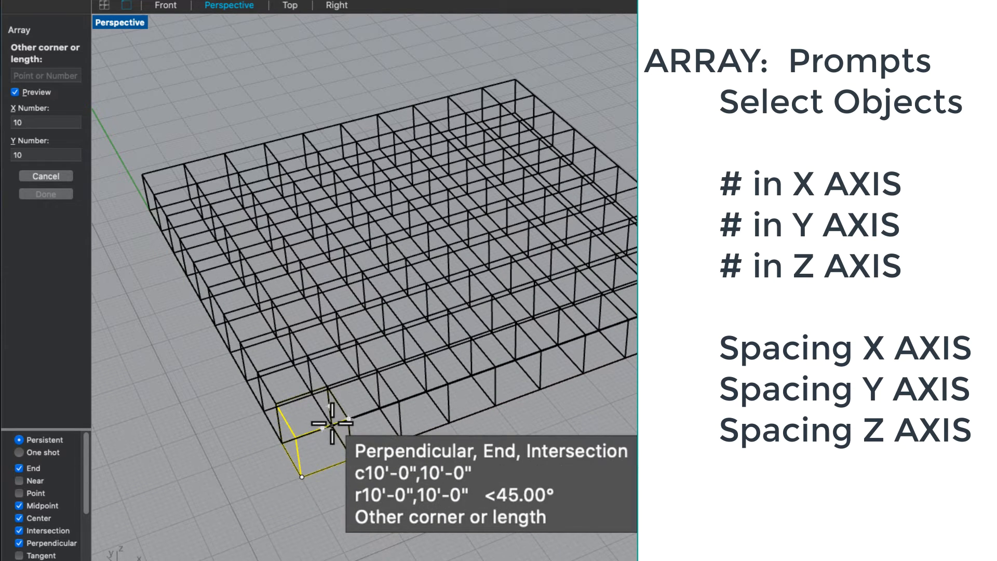
pyautogui.click(332, 423)
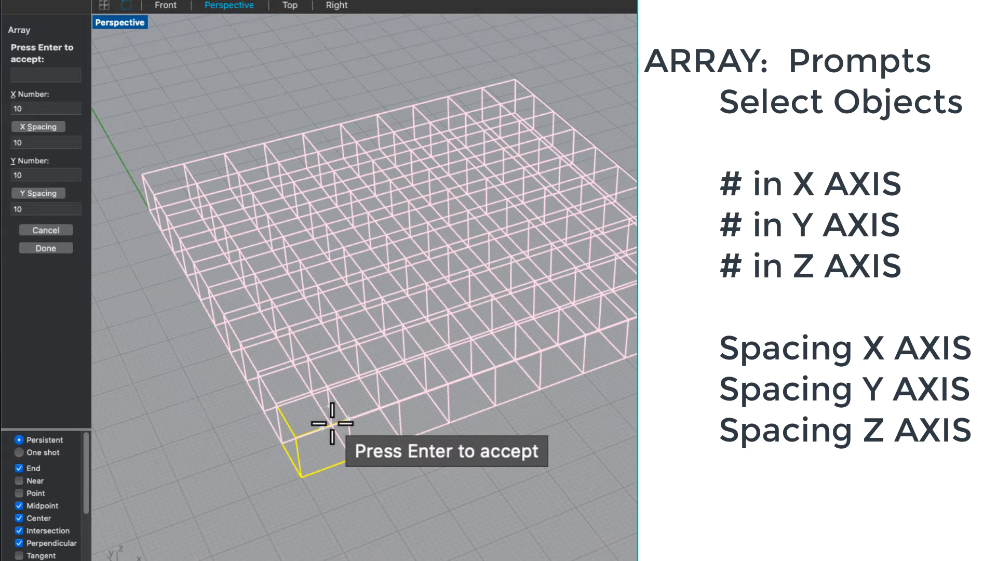
pyautogui.press('Return')
pyautogui.moveTo(371, 516)
pyautogui.mouseDown(button='right')
pyautogui.moveTo(383, 468)
pyautogui.moveTo(350, 474)
pyautogui.moveTo(332, 504)
pyautogui.moveTo(391, 528)
pyautogui.moveTo(384, 498)
pyautogui.moveTo(370, 510)
pyautogui.mouseUp(button='right')
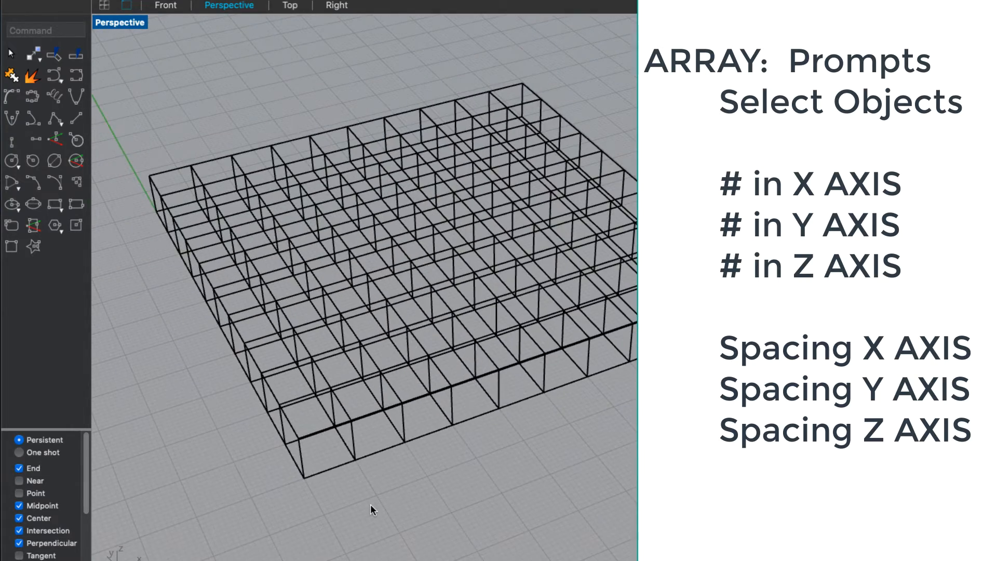
pyautogui.press('super+z')
# Step: Start another array of the box, accepting 10 copies in X, 10 in Y and 1 in Z
pyautogui.press('Return')
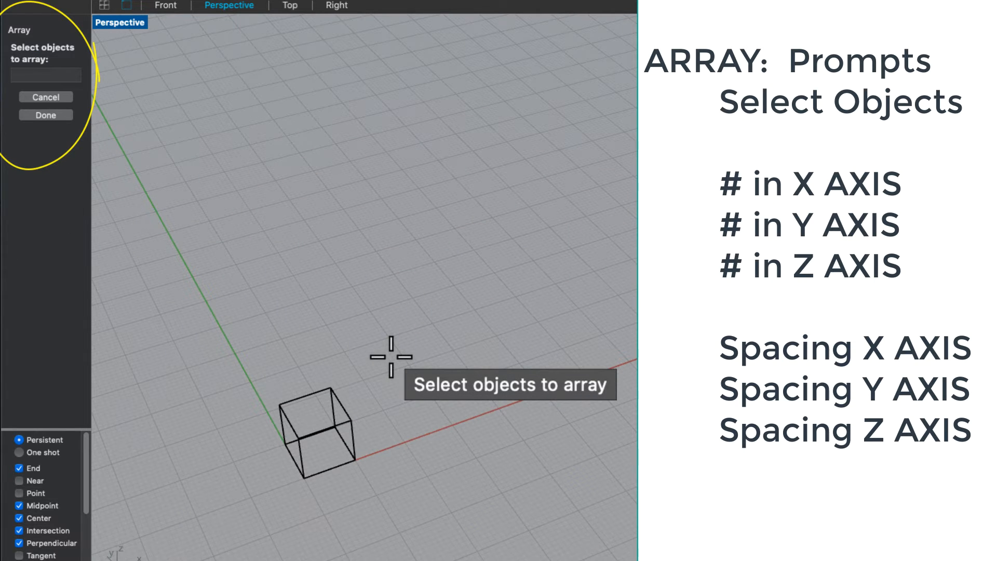
pyautogui.moveTo(394, 359); pyautogui.dragTo(272, 521)
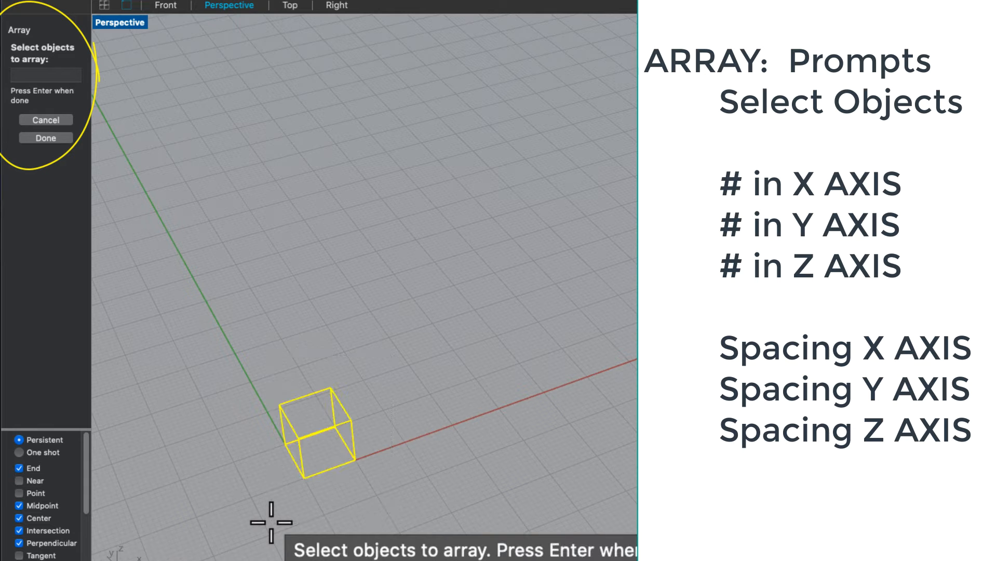
pyautogui.press('Return')
pyautogui.press('Return')
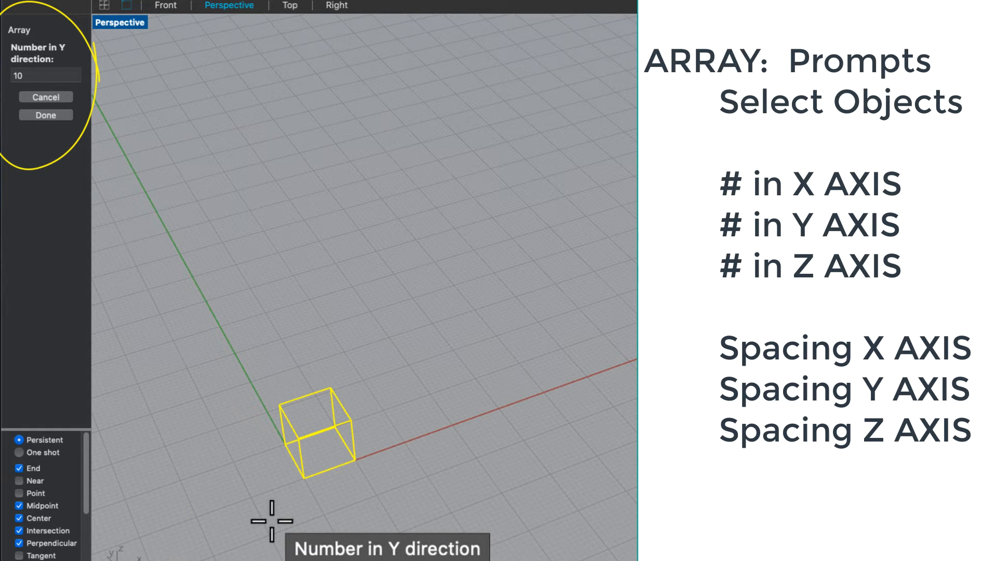
pyautogui.press('Return')
pyautogui.press('Return')
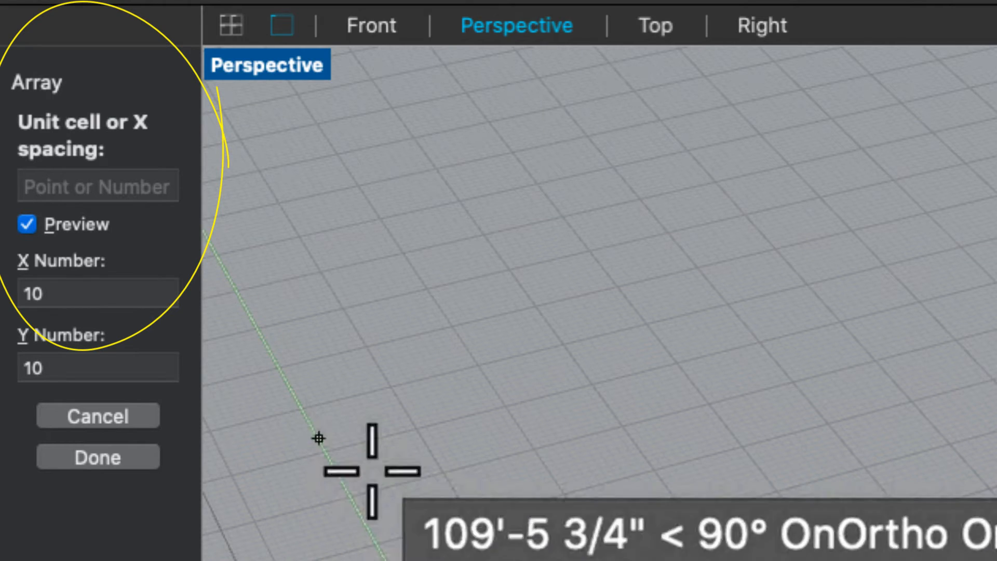
# Step: Preview the array with an X spacing of 11 and a Y spacing of 21, and cancel it
pyautogui.write('11')
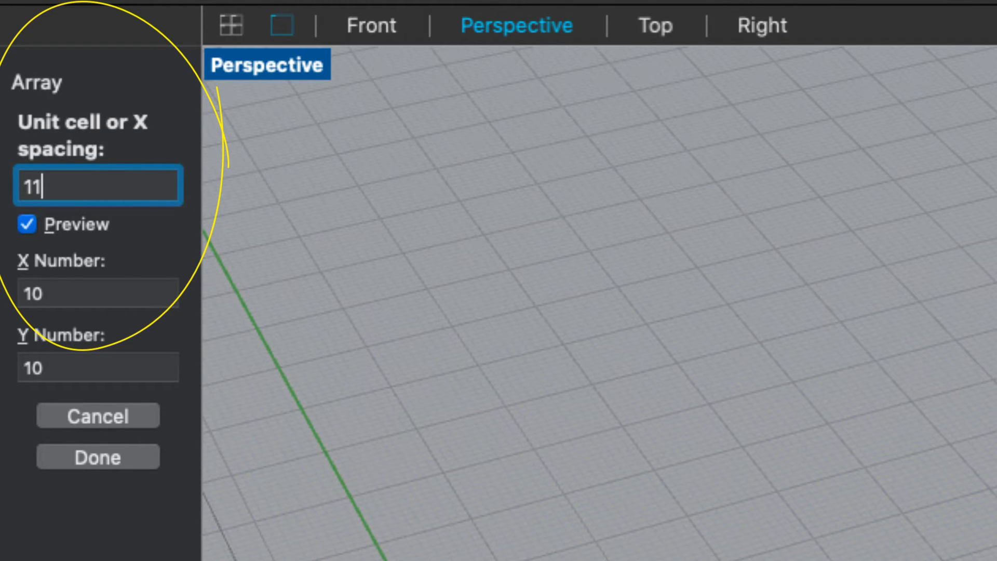
pyautogui.press('Return')
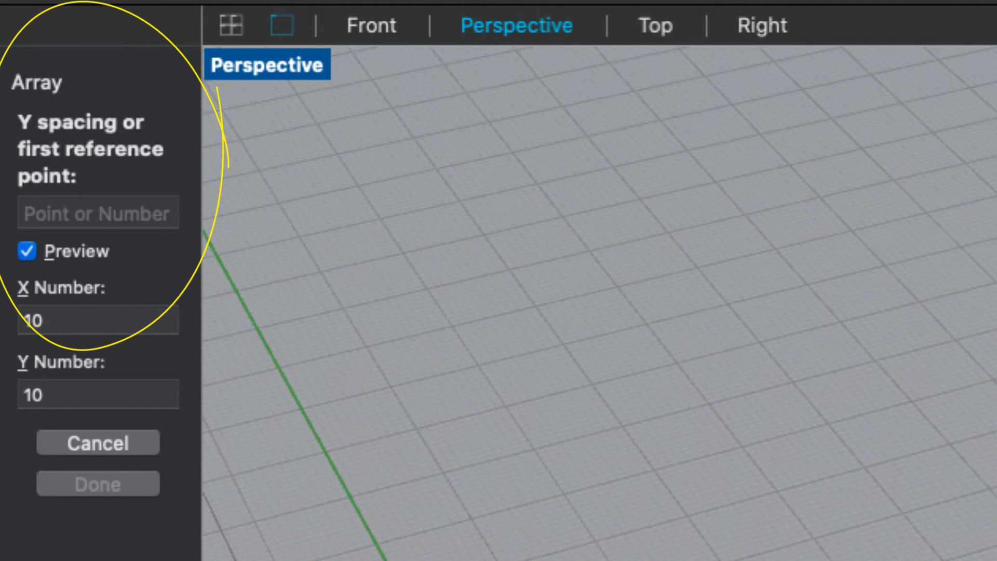
pyautogui.write('21')
pyautogui.press('Return')
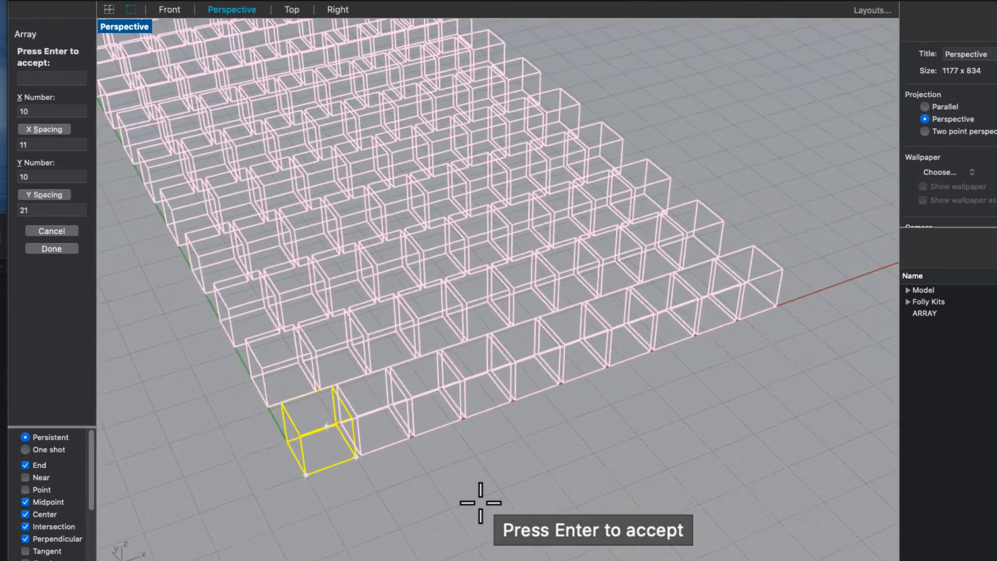
pyautogui.scroll(-8, 481, 502)
pyautogui.moveTo(465, 512); pyautogui.dragTo(490, 382, button='right')
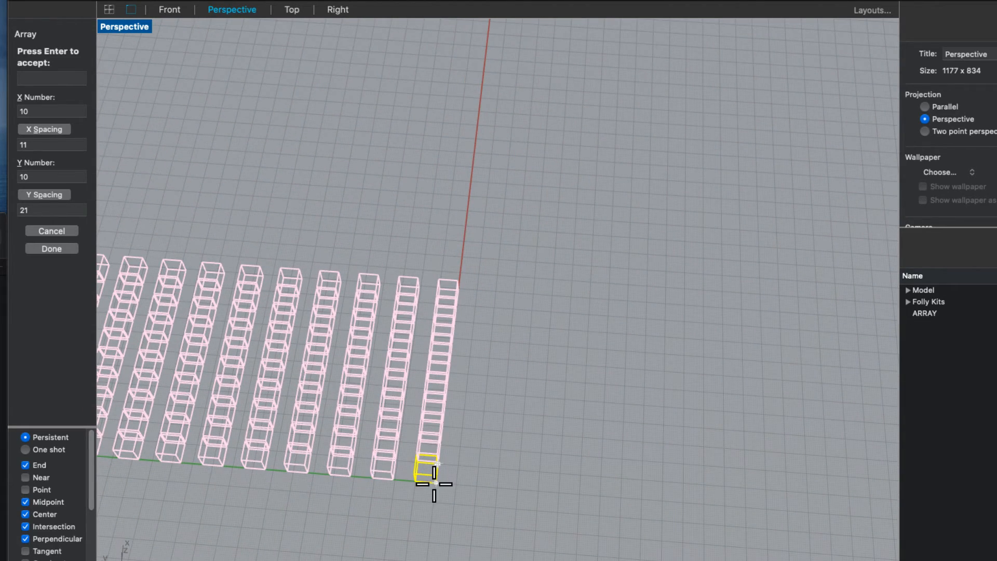
pyautogui.moveTo(434, 484); pyautogui.dragTo(334, 474, button='right')
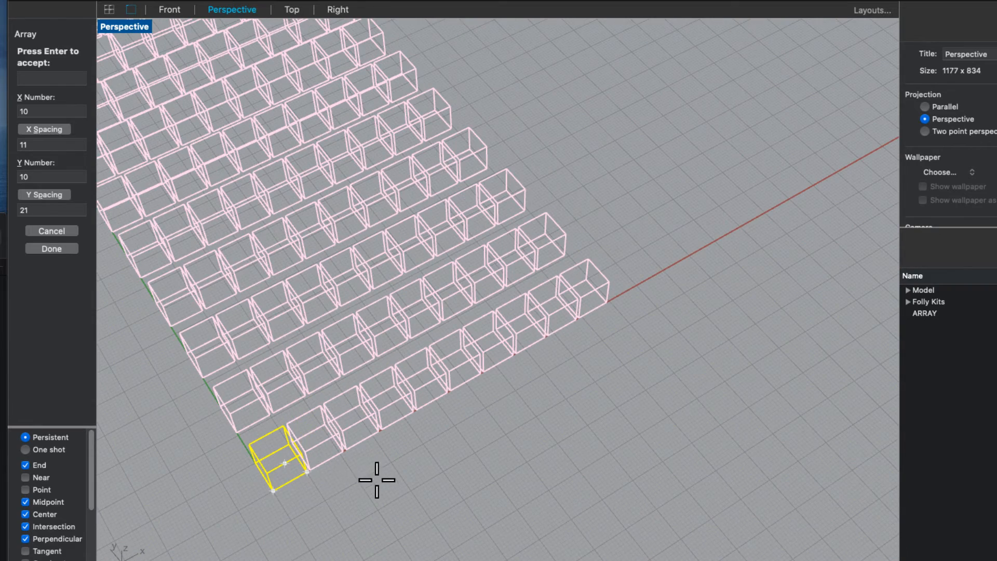
pyautogui.press('Escape')
# Step: Resize the box with BoxEdit to 20'-0" in X, Y and Z
pyautogui.click(308, 448)
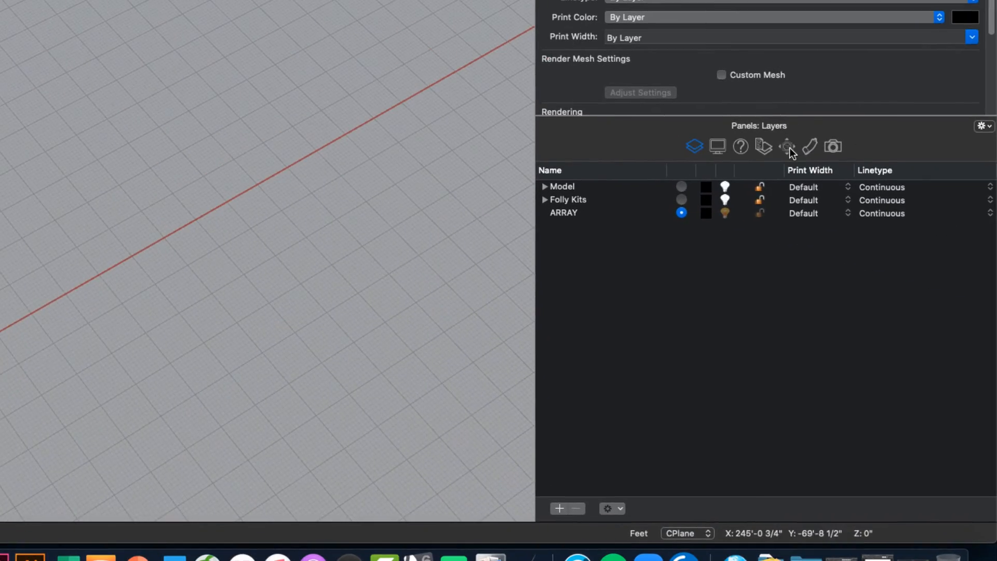
pyautogui.click(788, 147)
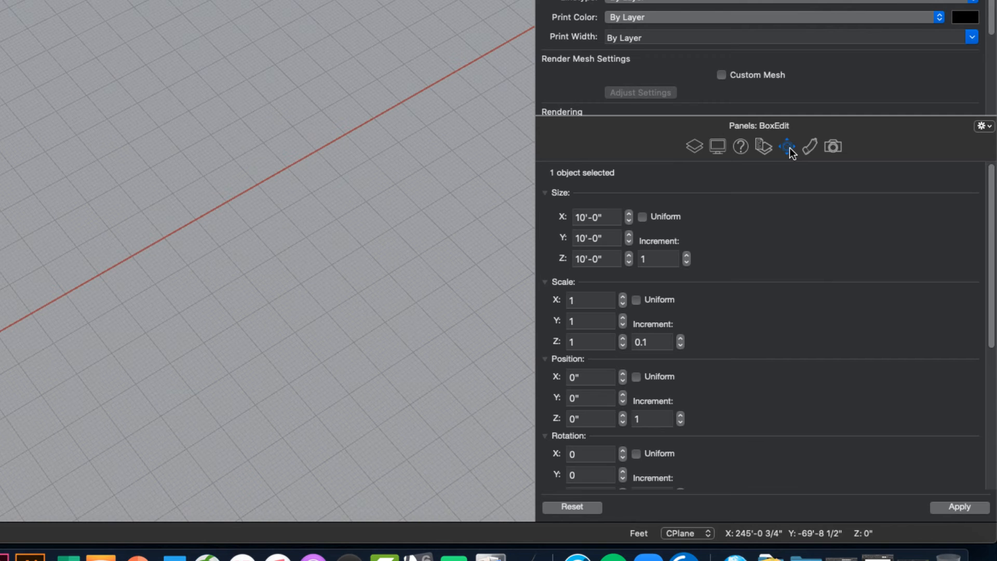
pyautogui.click(581, 218)
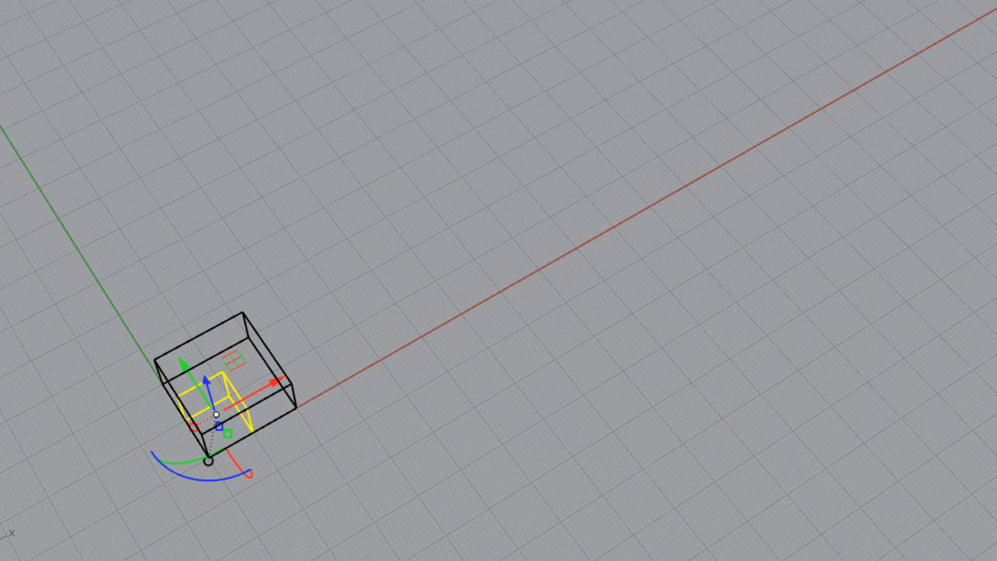
pyautogui.press('Tab')
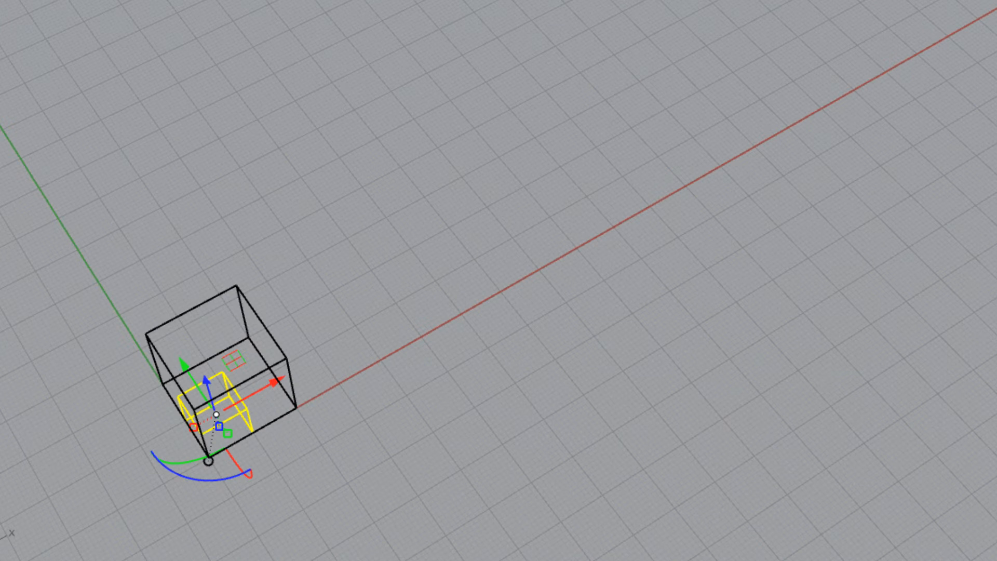
pyautogui.press('Return')
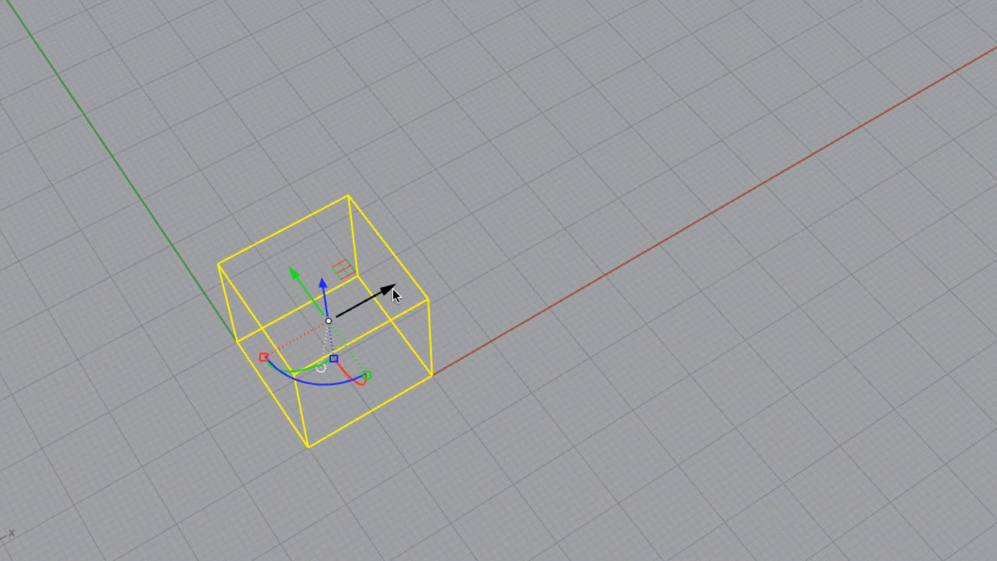
# Step: Array the resized box 10 by 10 by 1 with X and Y spacing of 21
pyautogui.press('Return')
pyautogui.press('Return')
pyautogui.press('Return')
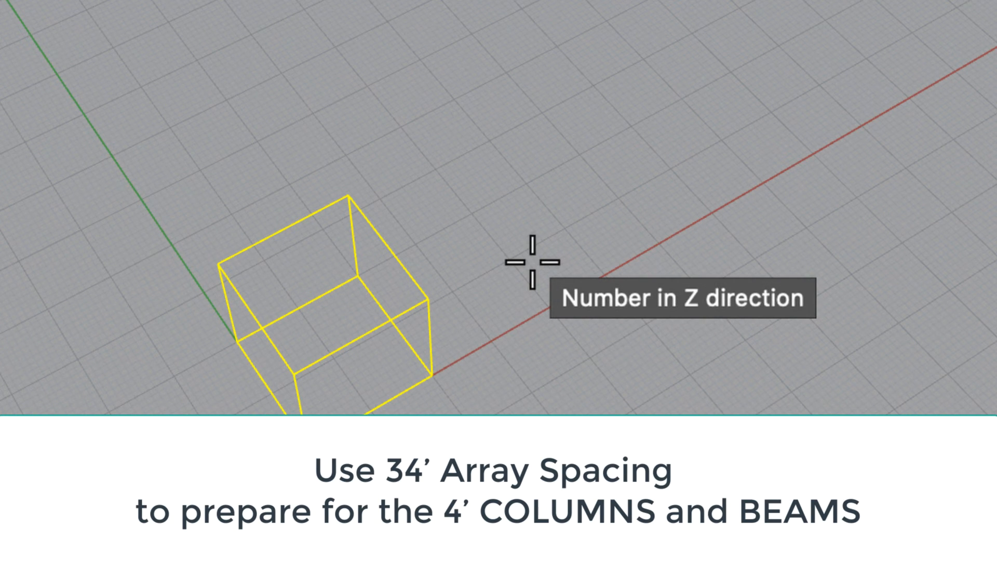
pyautogui.press('Return')
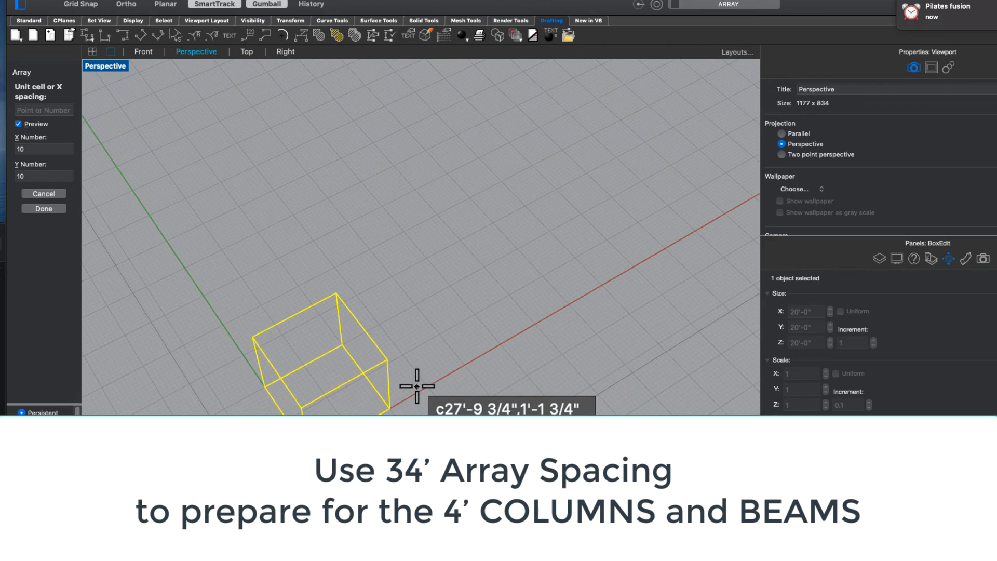
pyautogui.write("34'")
pyautogui.press('Return')
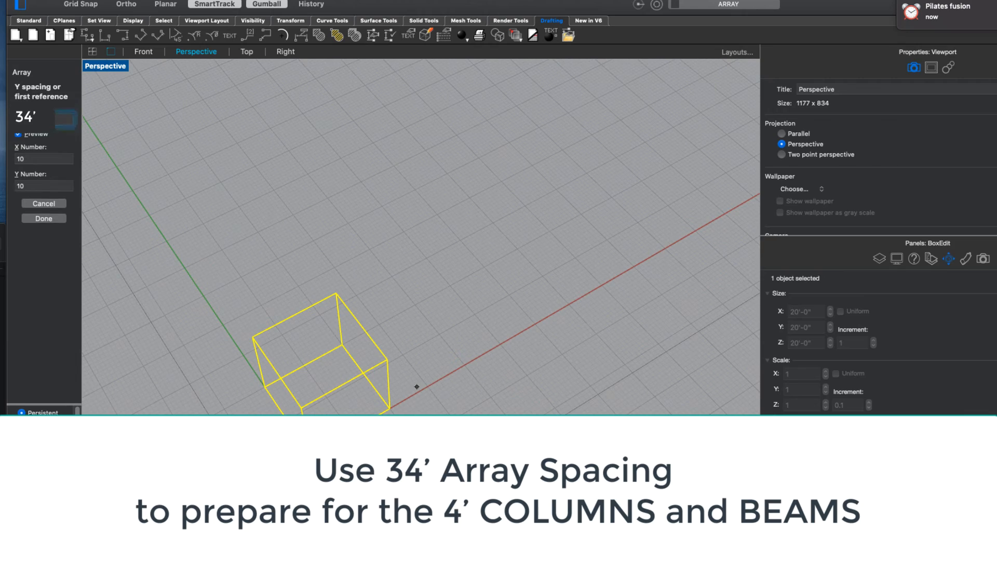
pyautogui.press('Return')
# Step: Examine the previewed grid of boxes from several angles and accept the array
pyautogui.scroll(-5, 420, 383)
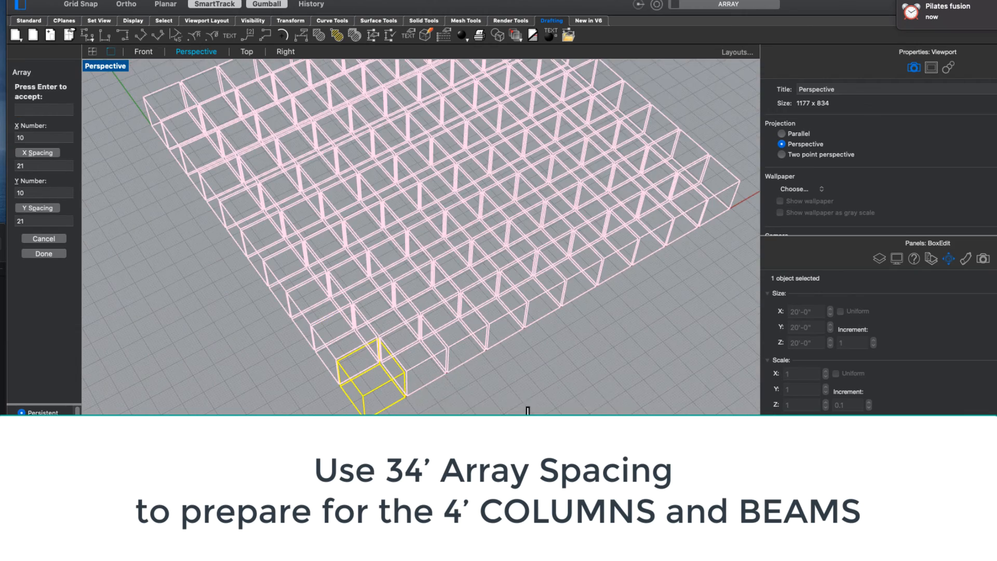
pyautogui.moveTo(528, 409); pyautogui.dragTo(506, 459, button='right')
pyautogui.moveTo(563, 374); pyautogui.dragTo(516, 307, button='right')
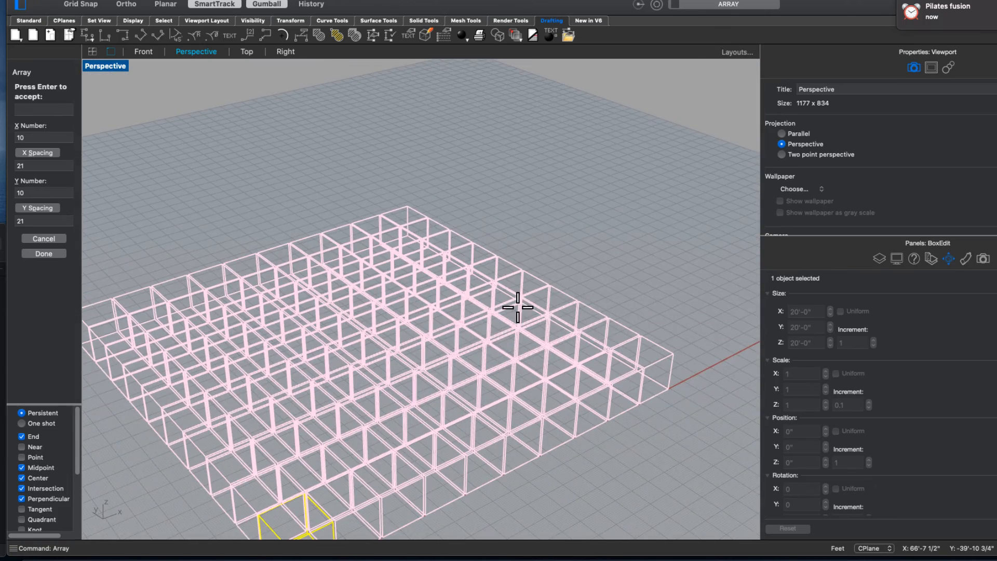
pyautogui.moveTo(506, 495); pyautogui.dragTo(327, 467, button='right')
pyautogui.scroll(5, 327, 463)
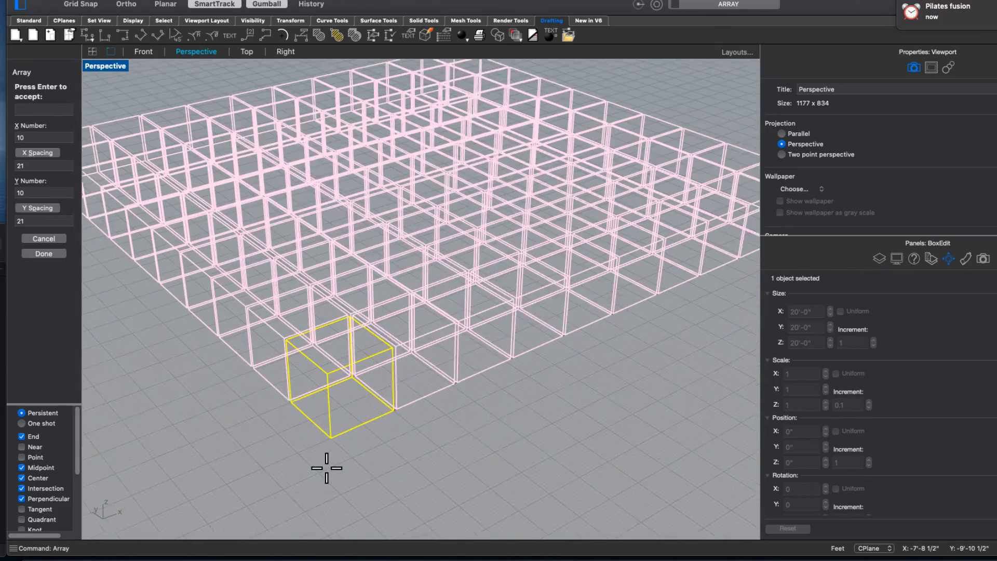
pyautogui.scroll(-5, 330, 452)
pyautogui.scroll(-2, 550, 461)
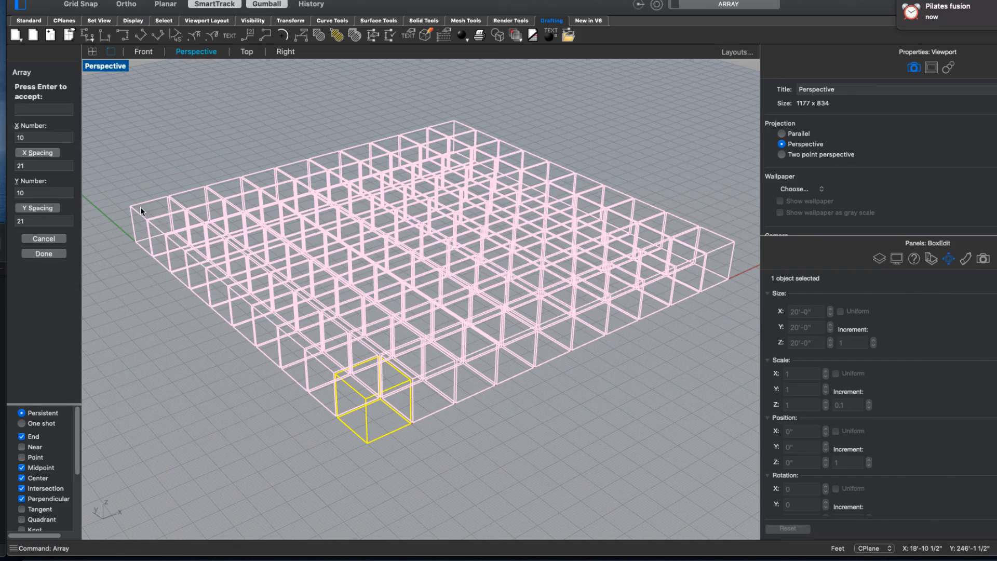
pyautogui.press('Return')
pyautogui.moveTo(382, 447); pyautogui.dragTo(455, 340, button='right')
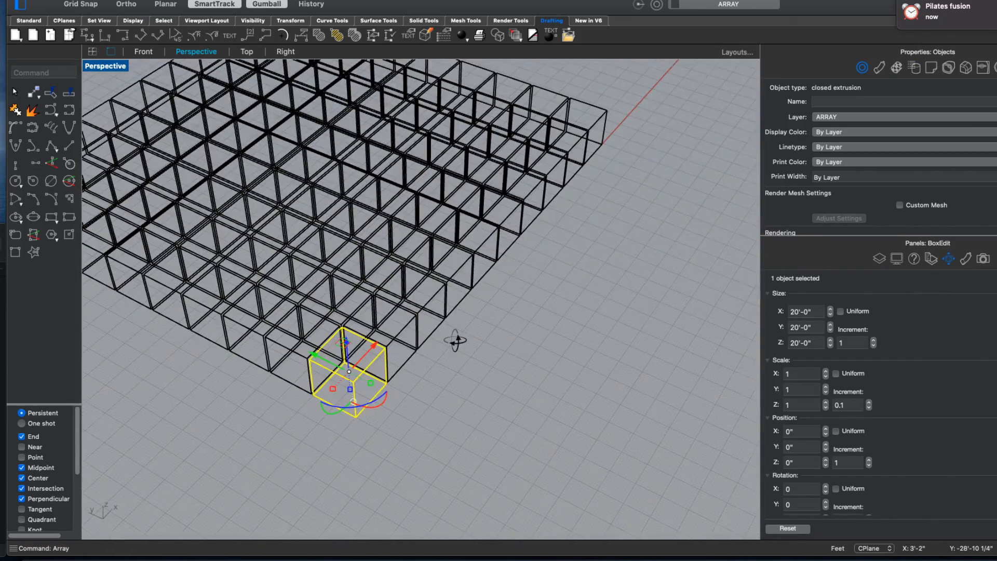